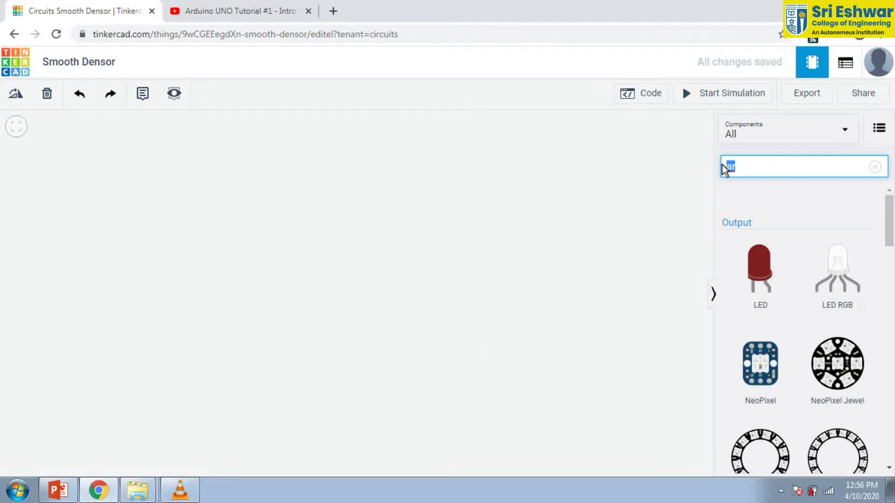
Filter the components to Arduino parts and place an Arduino Uno R3 on the canvas.
left_click(739, 173)
type("d")
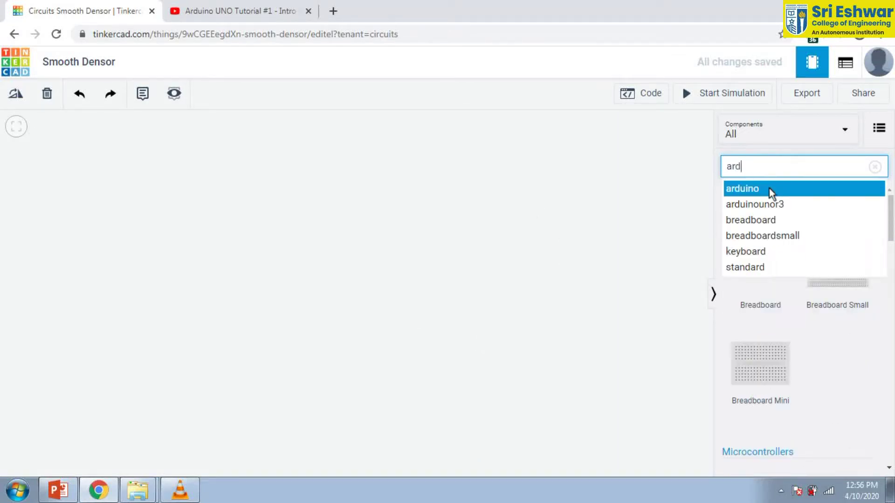
left_click(769, 188)
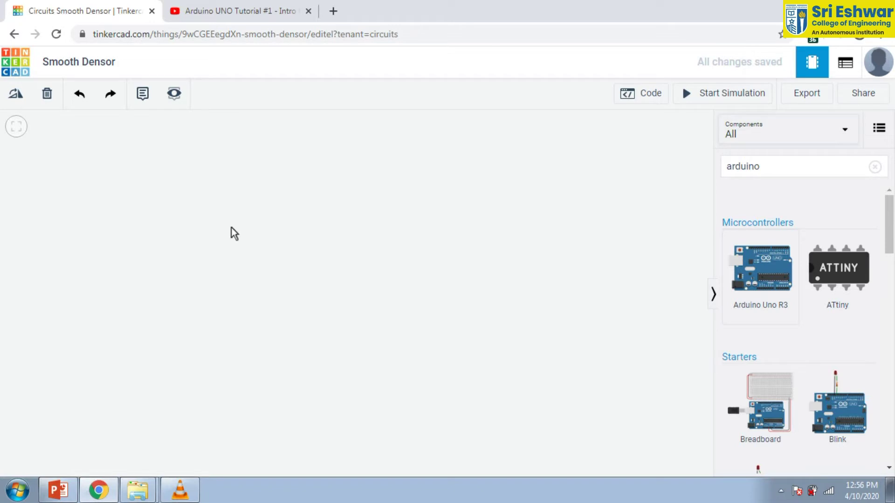
left_click(780, 273)
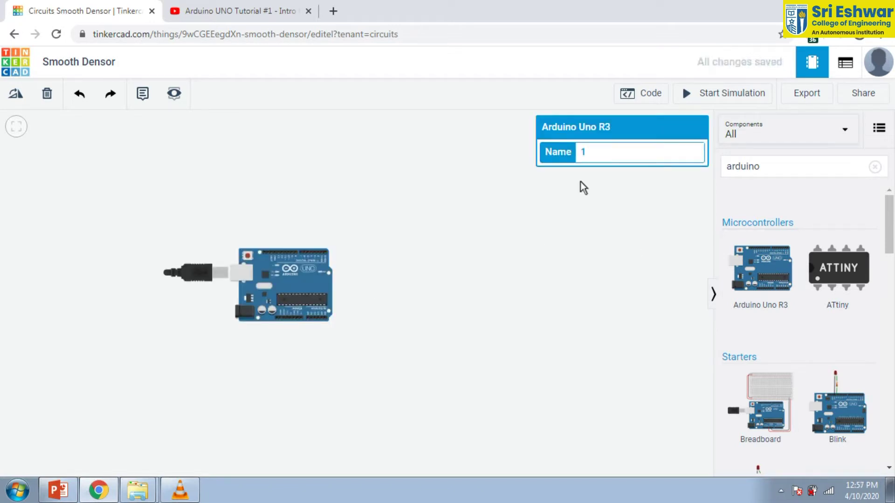
Enter 'Arduino' as the board's name in its properties panel.
type("A")
type("rduino")
left_click(469, 238)
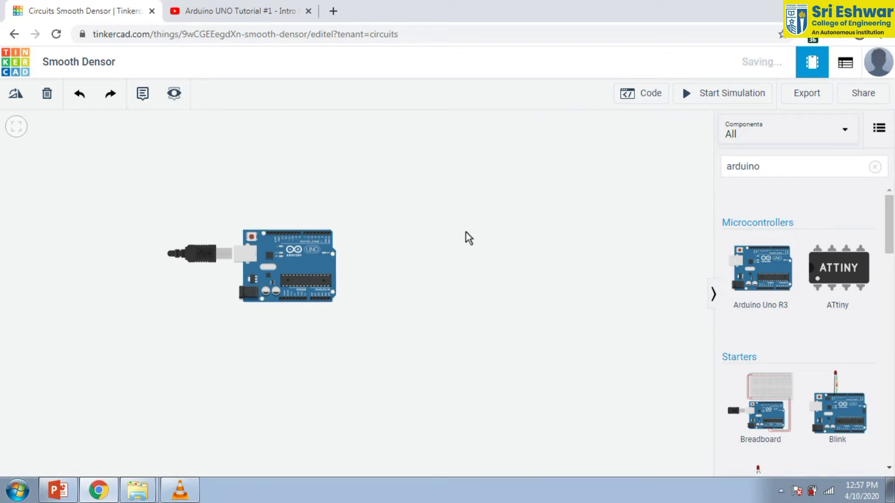
left_click(318, 268)
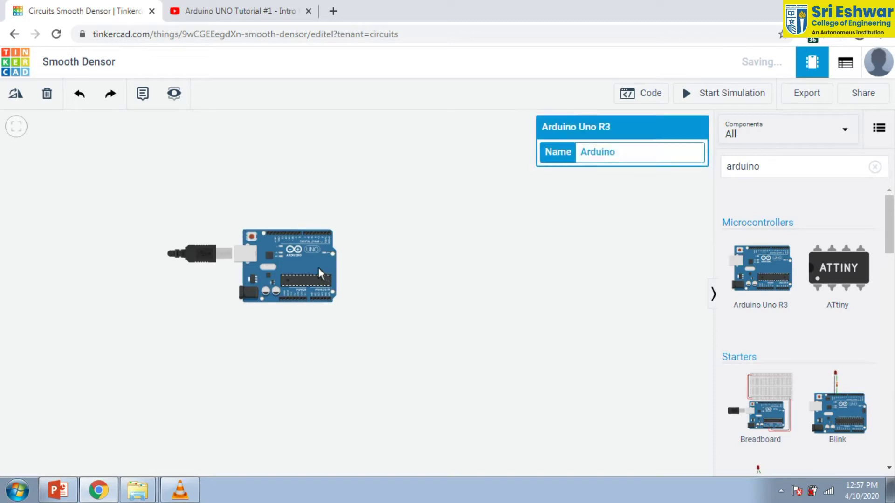
left_click(518, 231)
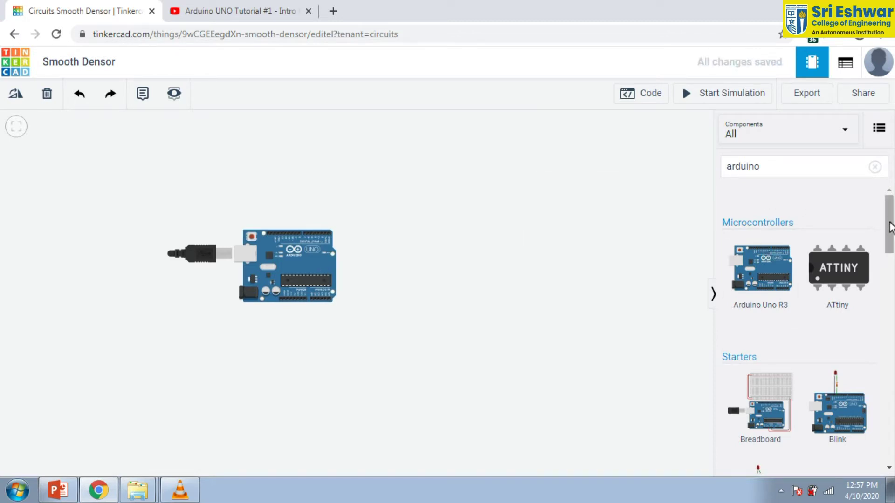
Select the current component search term and scroll the parts list.
double_click(723, 164)
left_click(684, 164)
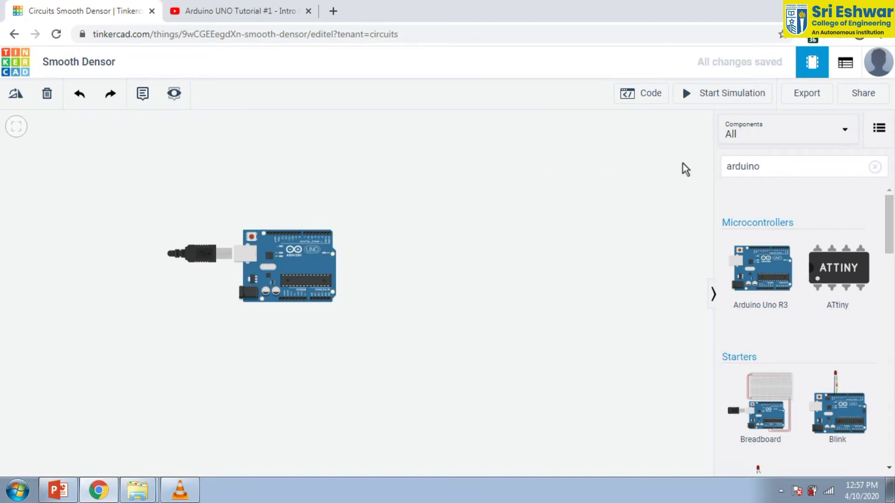
scroll(586, 246, "down", 1)
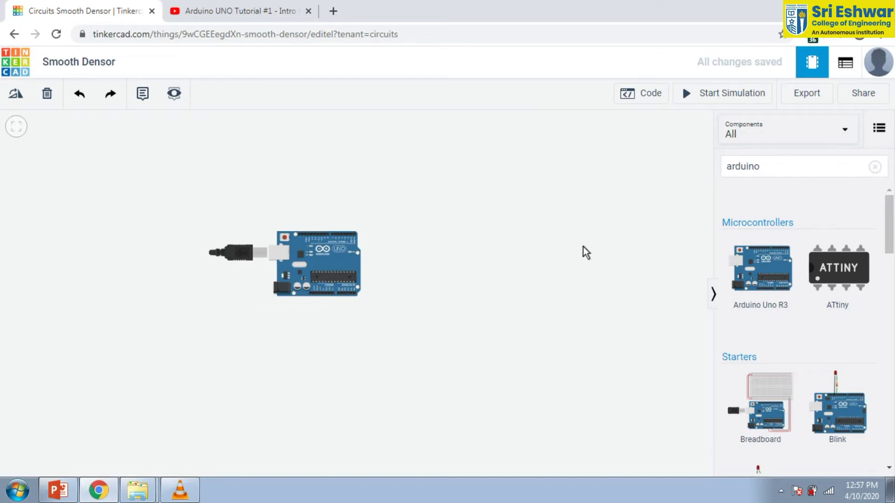
Search components for 'ser' and drop a Micro Servo onto the workplane.
left_click(774, 171)
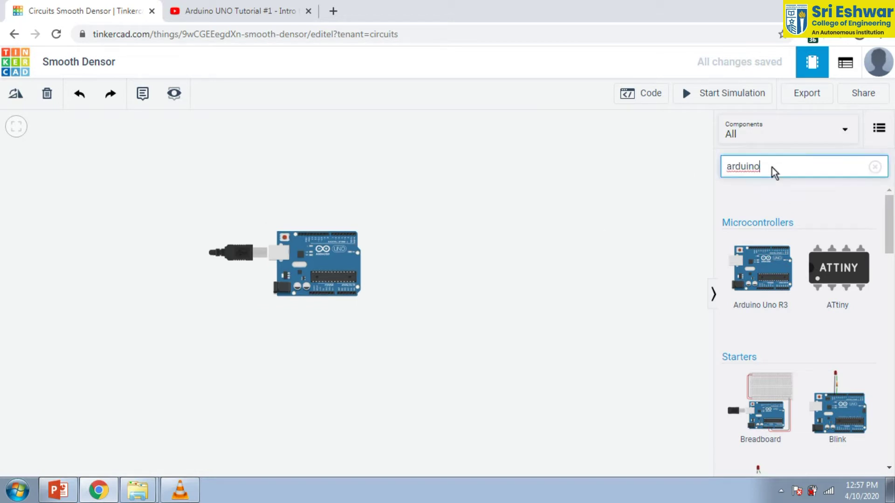
left_click_drag(734, 166, 722, 166)
type("se")
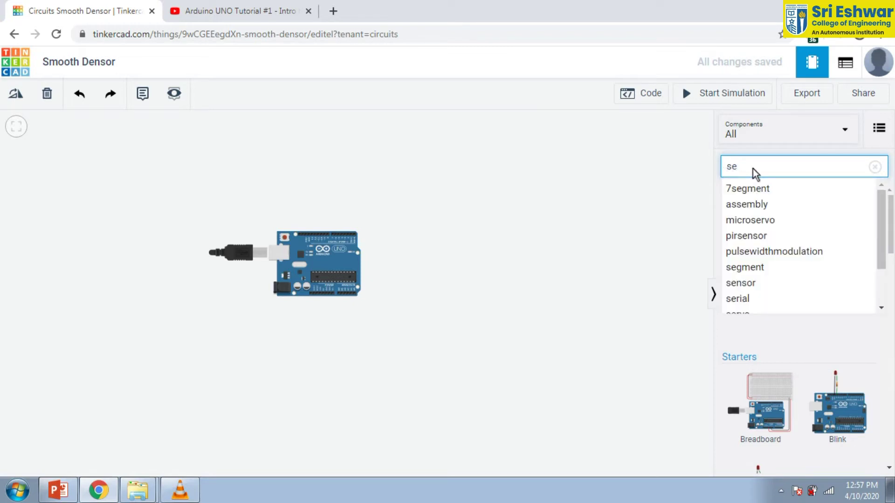
type("r")
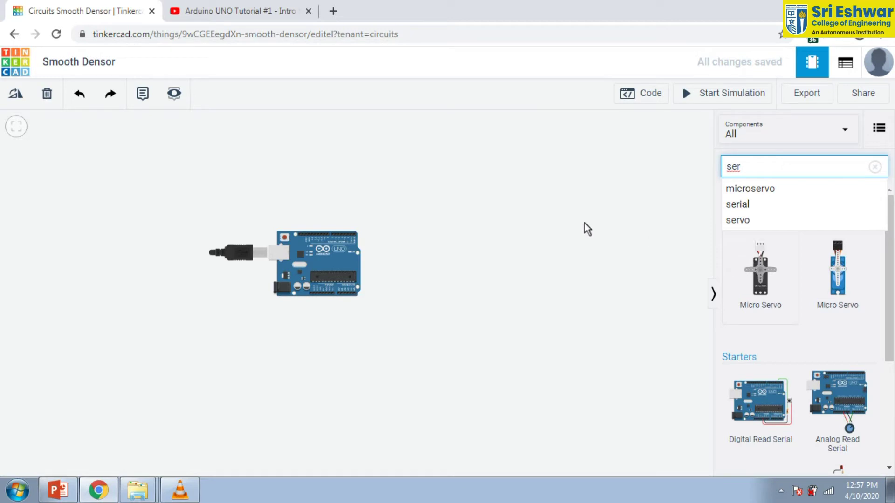
left_click_drag(354, 156, 324, 154)
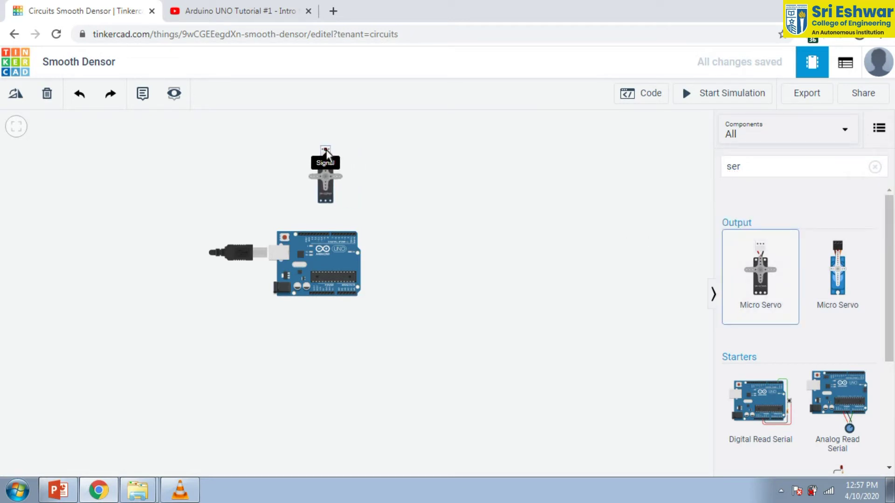
left_click(324, 151)
key("Escape")
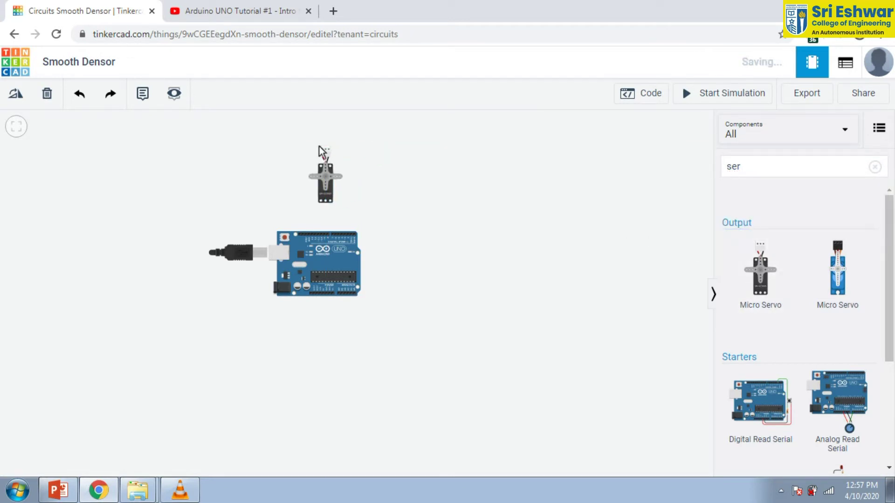
Rotate the servo so its connector points down and move it just above the Arduino.
scroll(319, 146, "up", 2)
left_click(329, 174)
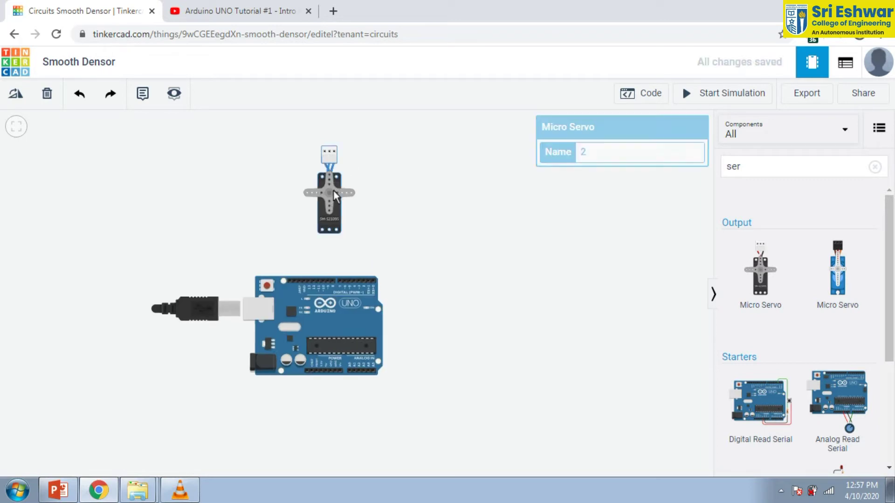
left_click(16, 95)
left_click(16, 95)
left_click(16, 95)
left_click(16, 95)
left_click(16, 95)
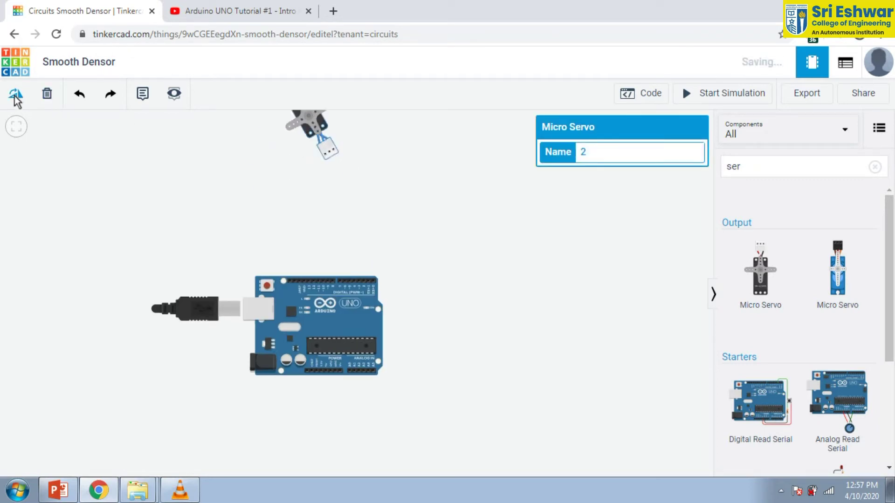
left_click(16, 96)
left_click_drag(387, 165, 404, 208)
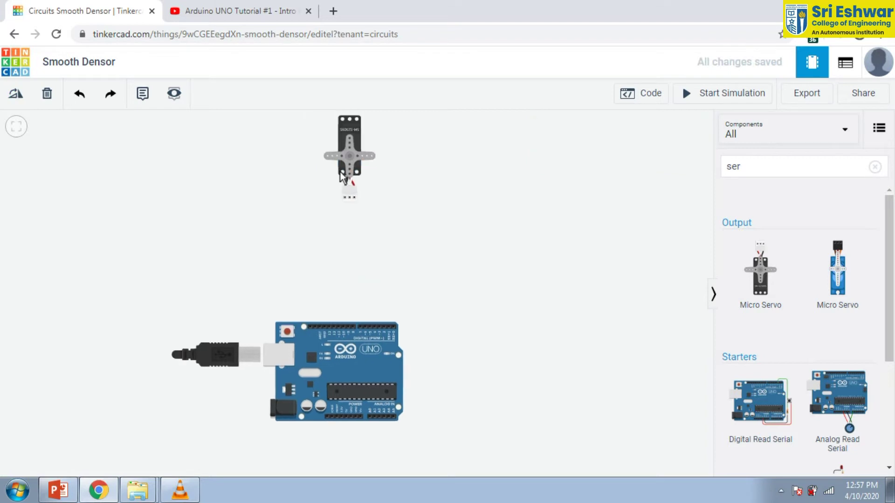
left_click_drag(348, 130, 364, 223)
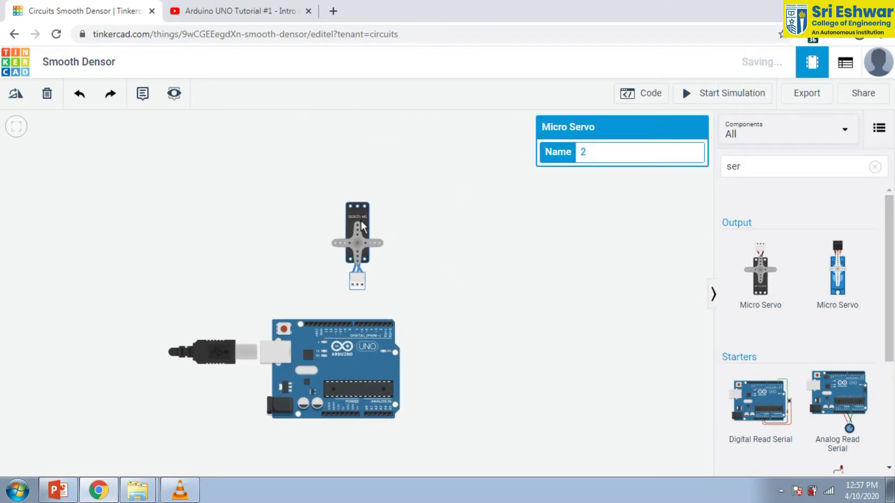
left_click(341, 309)
scroll(338, 327, "up", 4)
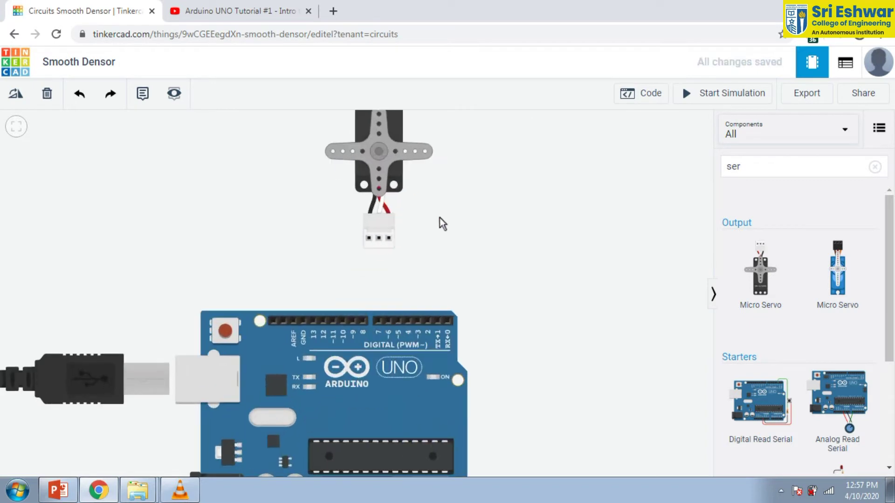
scroll(439, 217, "down", 1)
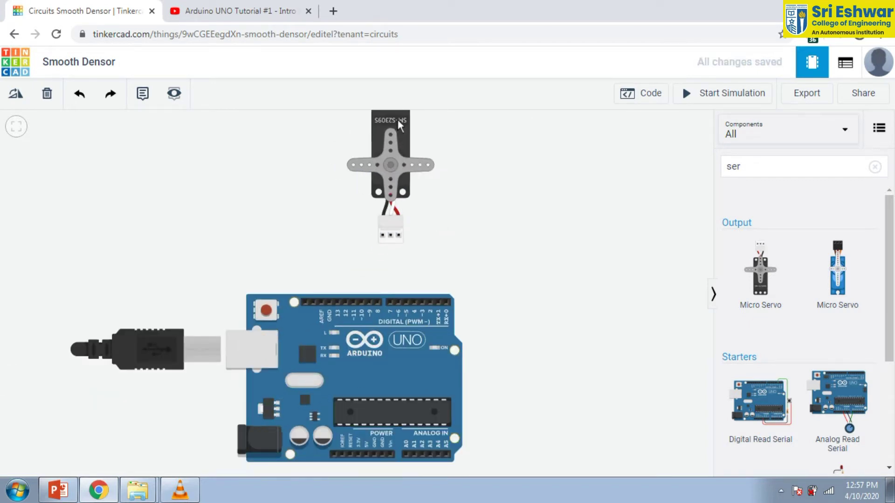
scroll(395, 247, "up", 1)
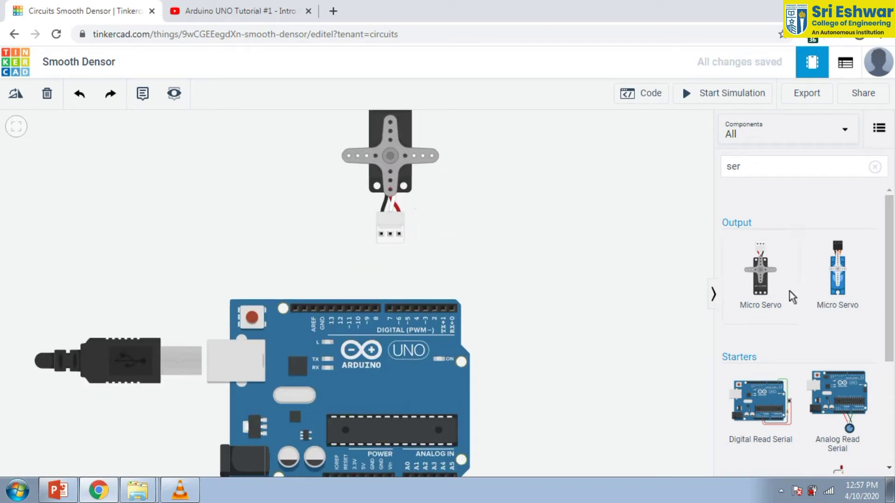
scroll(485, 208, "down", 2)
scroll(432, 144, "up", 5)
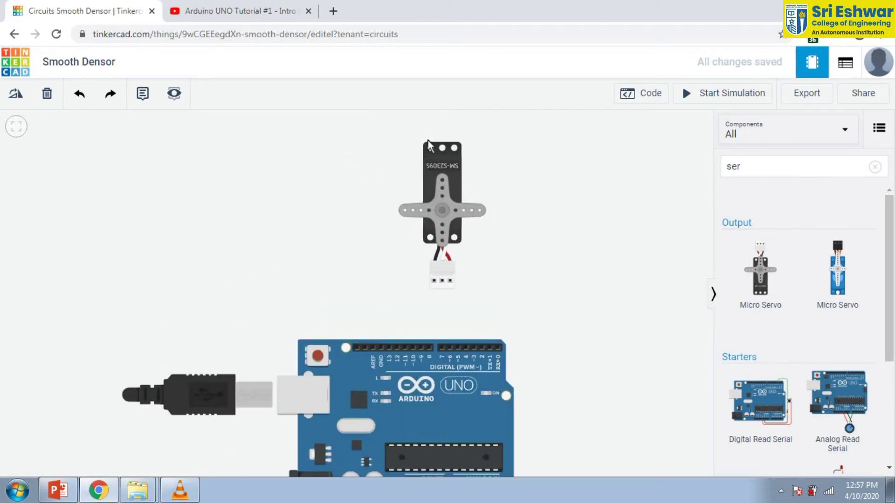
scroll(461, 156, "down", 4)
scroll(472, 274, "up", 4)
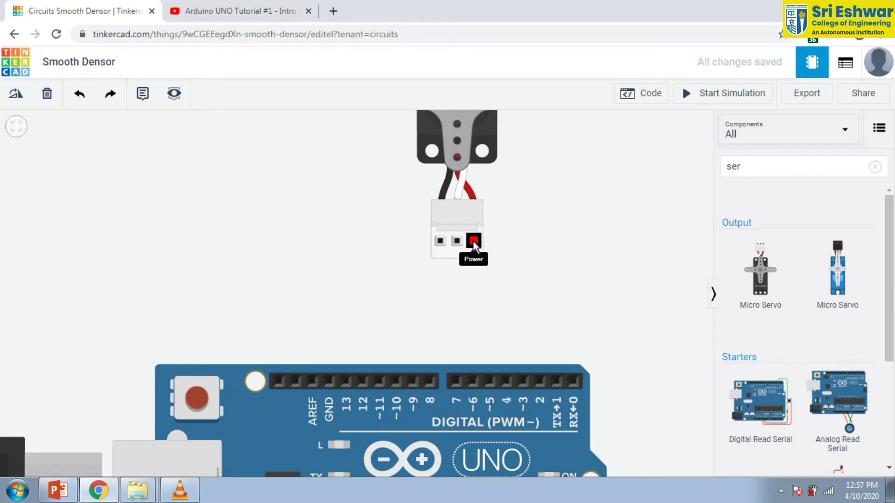
scroll(495, 187, "down", 1)
scroll(497, 185, "down", 1)
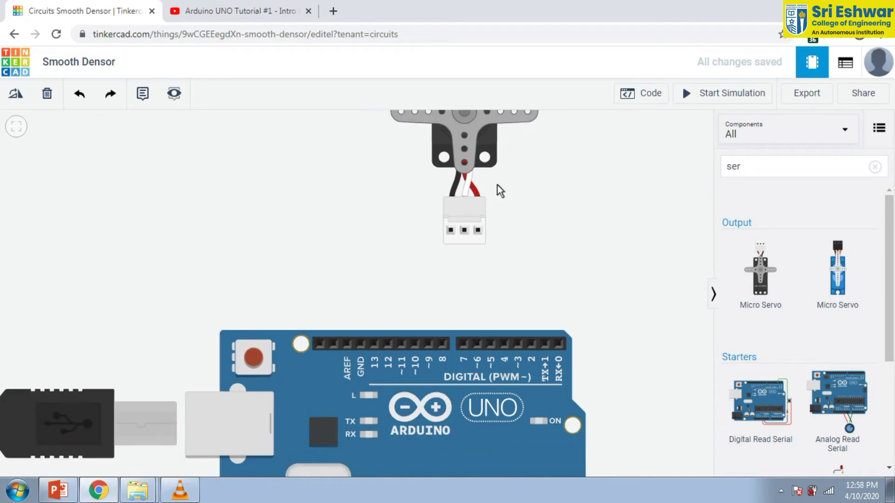
scroll(497, 185, "down", 3)
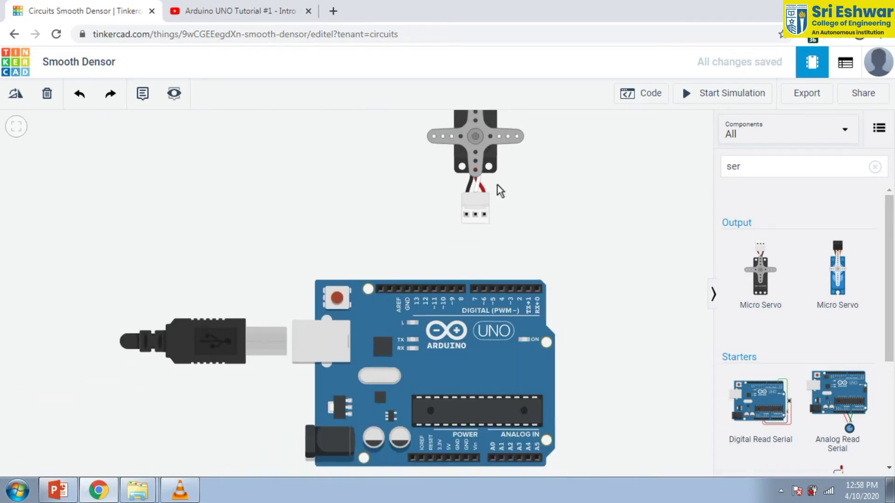
scroll(461, 410, "up", 2)
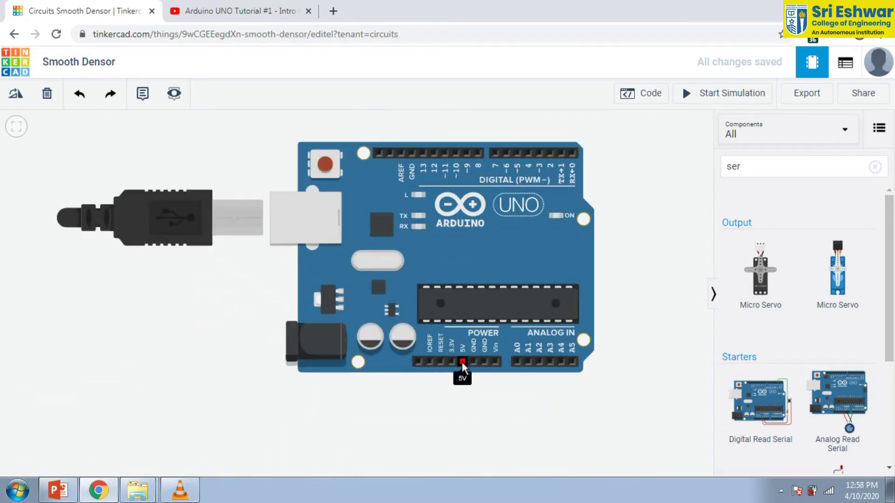
left_click(462, 363)
Route the wire from the 5V pin below the board and up to the servo's Power pin.
left_click(463, 419)
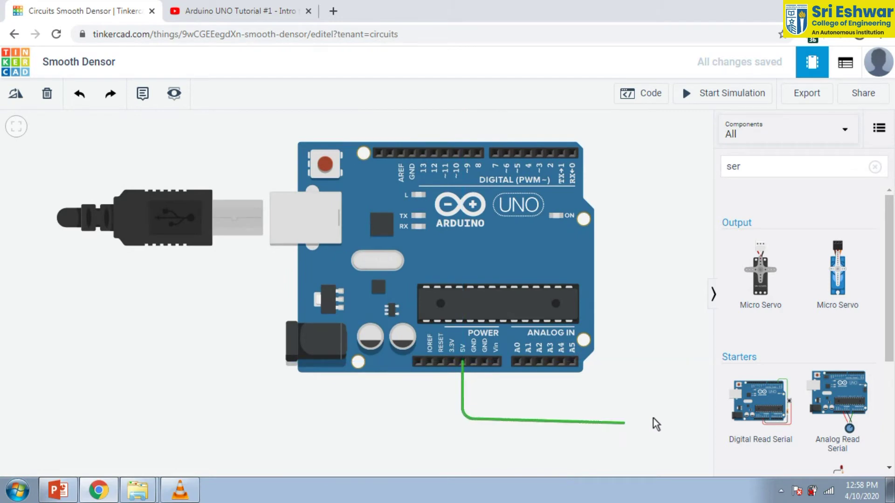
left_click(671, 418)
scroll(663, 309, "down", 2)
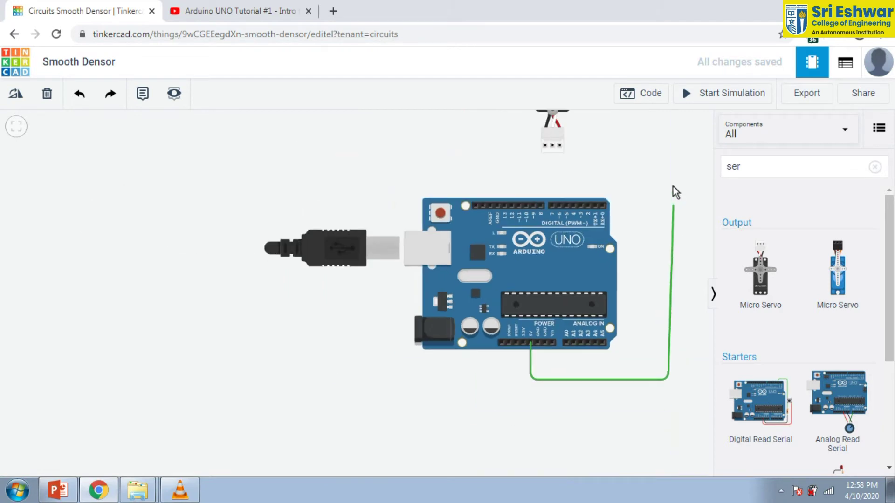
left_click(670, 145)
scroll(583, 136, "up", 3)
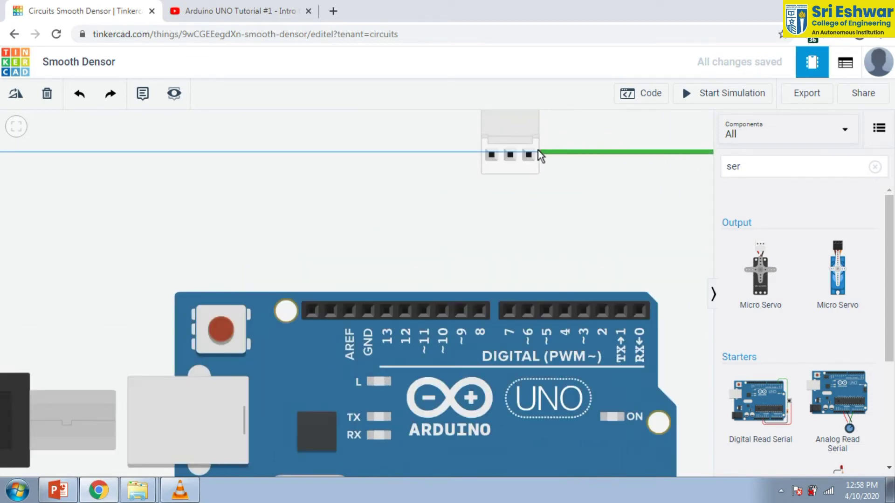
left_click(531, 154)
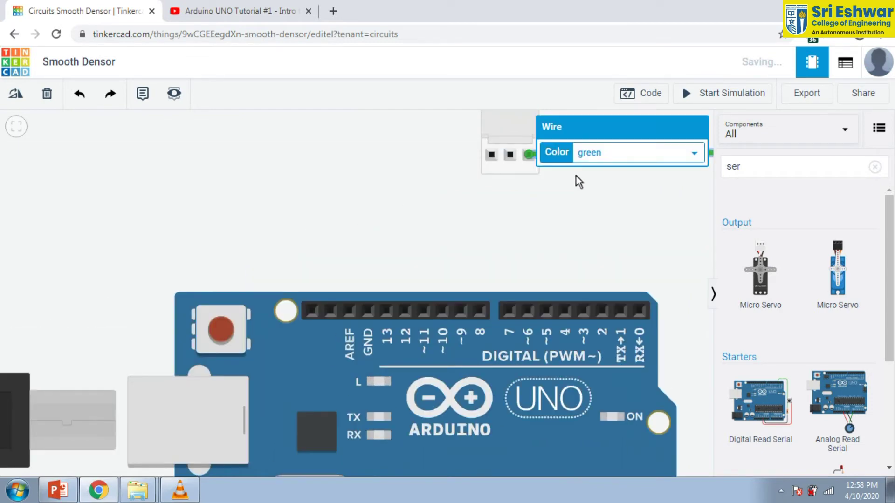
left_click(574, 184)
Colour the new power wire red.
scroll(456, 181, "down", 3)
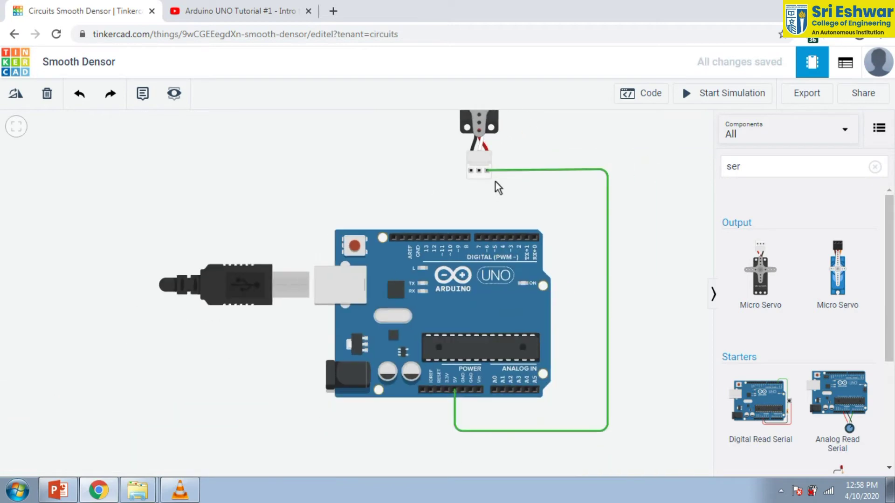
left_click(516, 175)
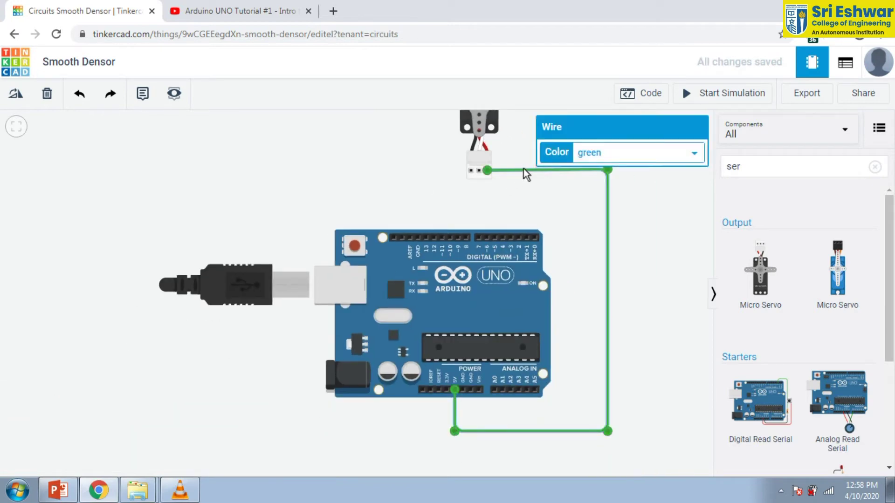
left_click(629, 153)
left_click(625, 181)
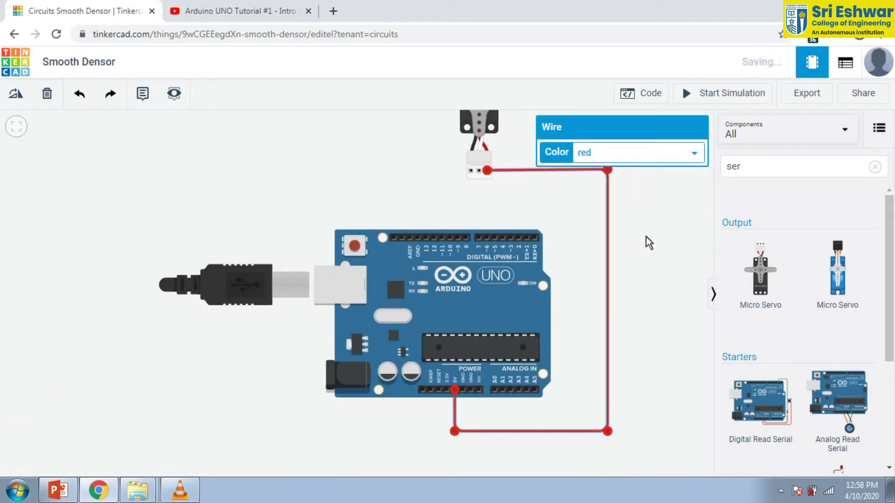
left_click(645, 237)
scroll(559, 210, "down", 2)
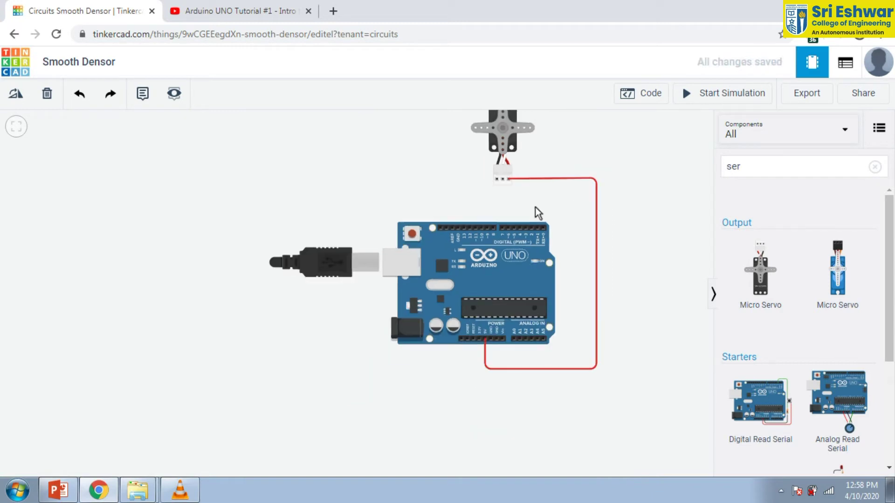
Wire the Arduino GND pin to the servo's Ground pin, then start a wire from pin 8.
scroll(456, 207, "up", 3)
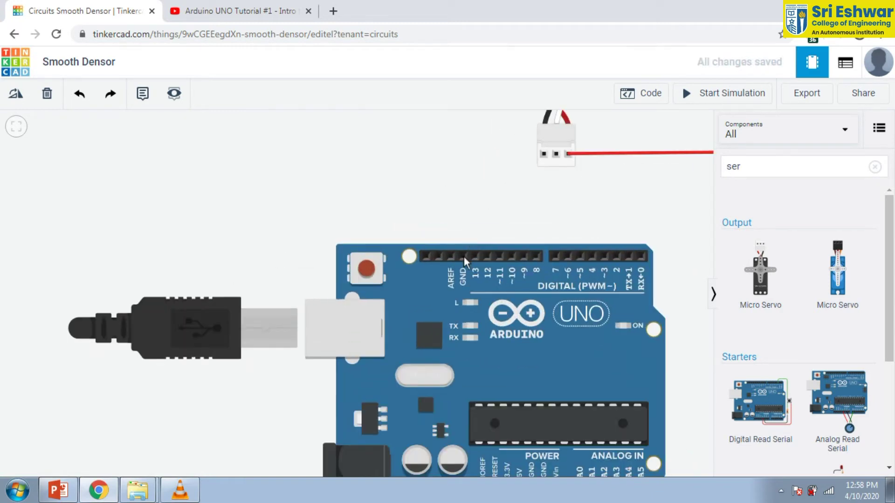
left_click(463, 256)
scroll(540, 159, "up", 2)
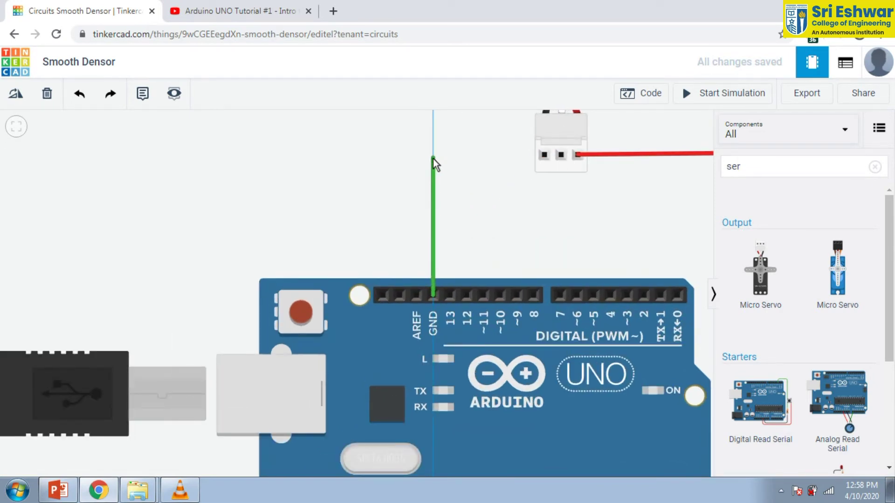
left_click(434, 157)
scroll(528, 155, "up", 1)
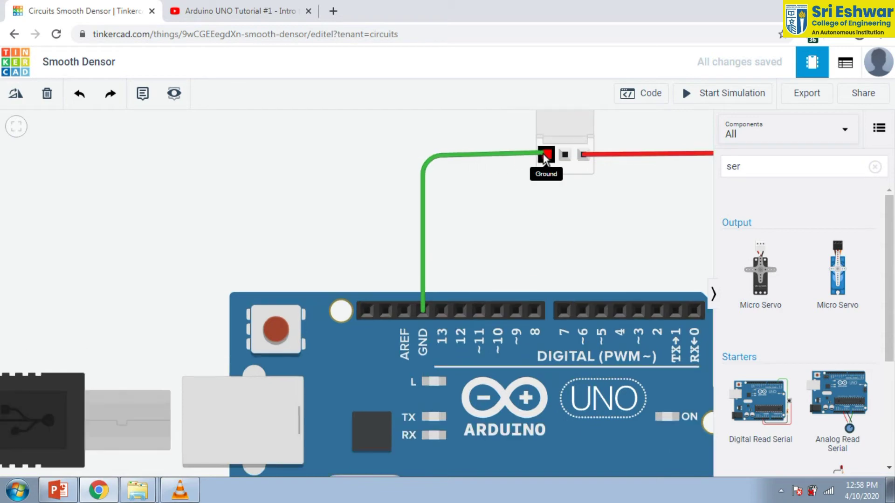
scroll(543, 154, "up", 2)
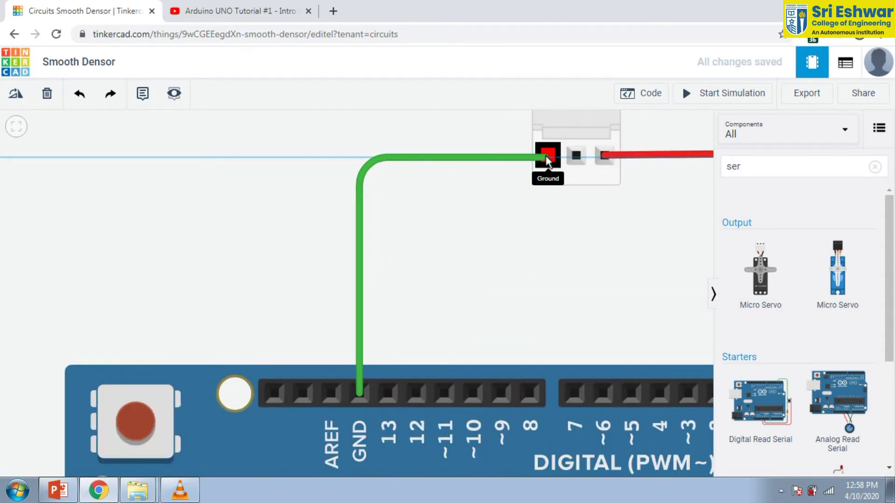
left_click(545, 155)
left_click(559, 222)
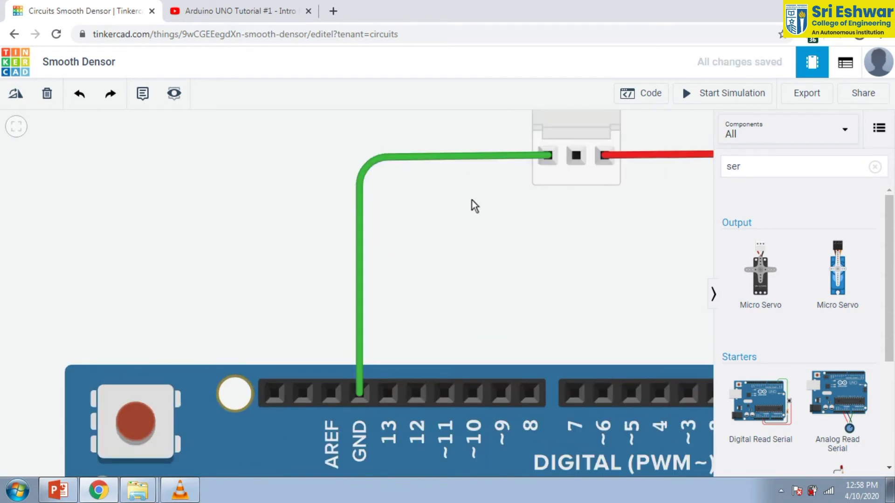
scroll(472, 201, "down", 3)
scroll(500, 219, "down", 2)
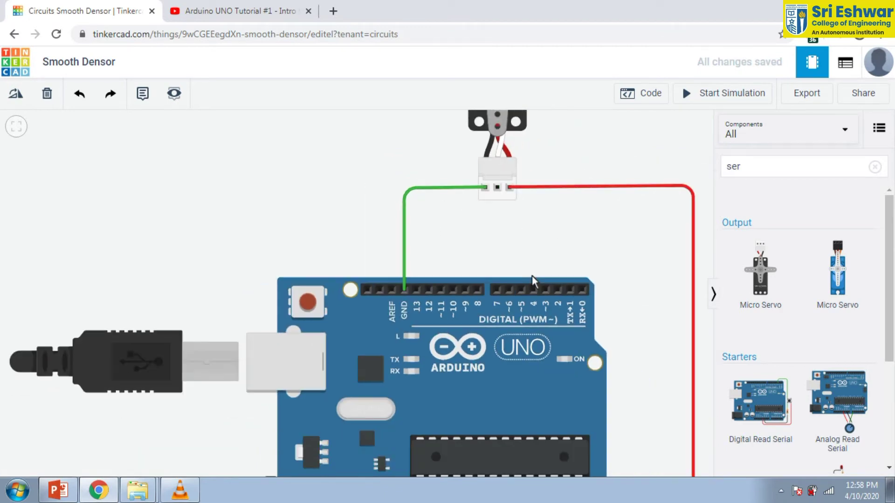
left_click(477, 289)
scroll(480, 247, "up", 2)
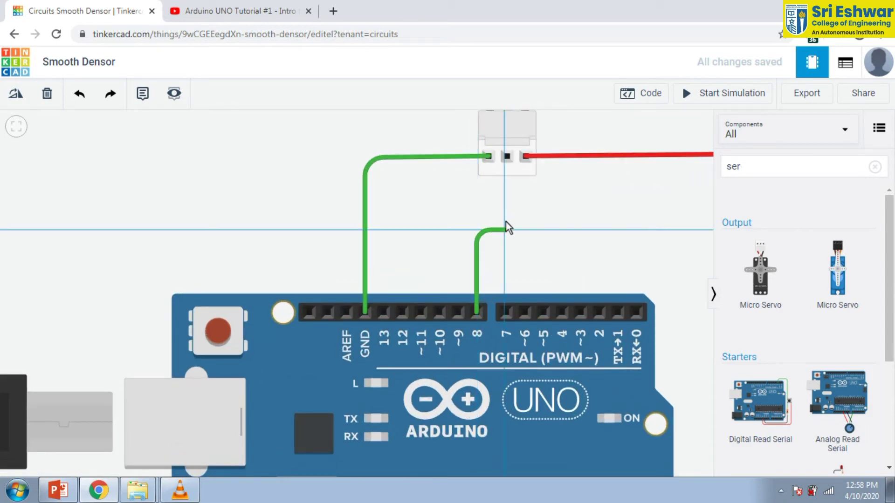
Finish the pin 8 wire on the servo's Signal pin and colour it orange.
left_click(508, 158)
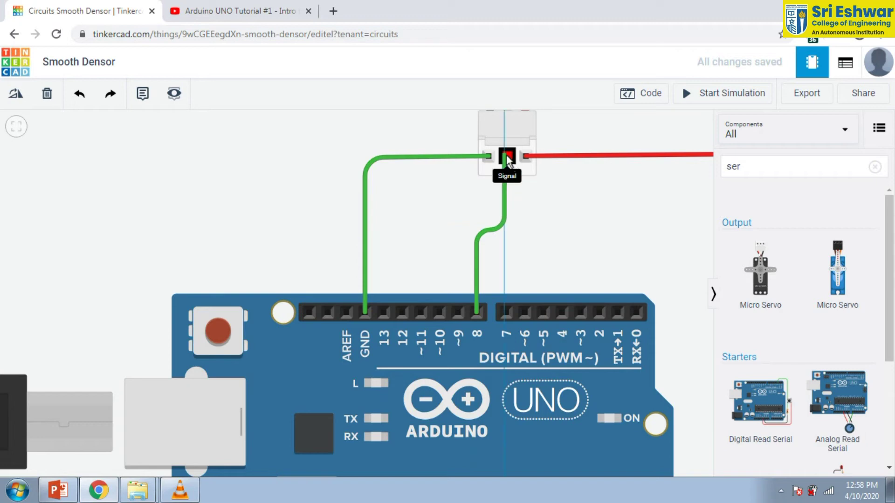
left_click(507, 158)
left_click(547, 214)
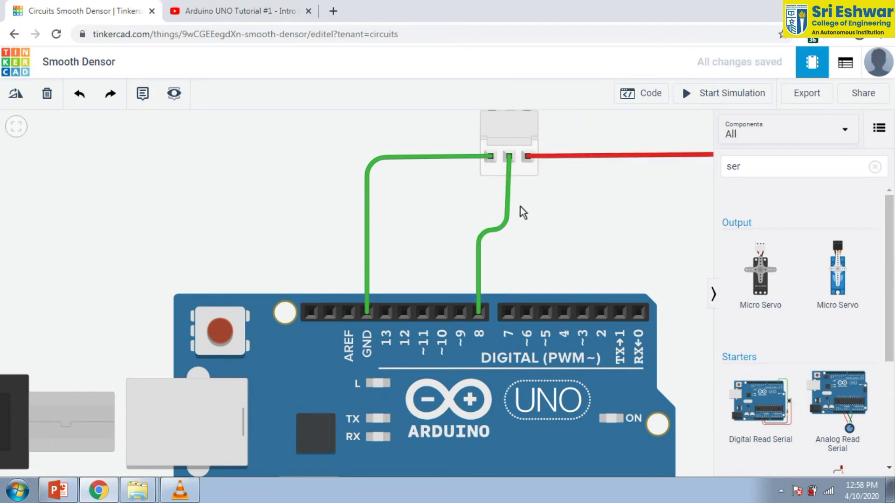
left_click(508, 206)
left_click(662, 155)
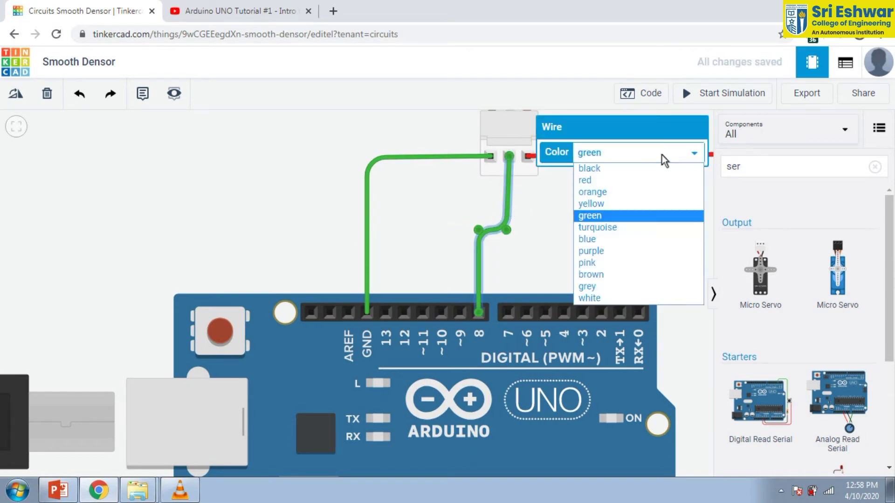
left_click(647, 192)
left_click(554, 213)
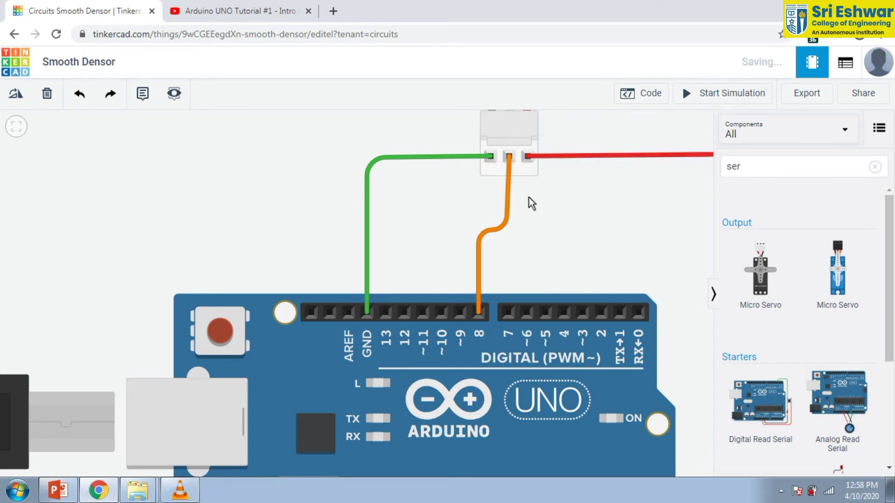
Change the green ground wire to black and zoom out.
left_click(436, 158)
left_click(625, 152)
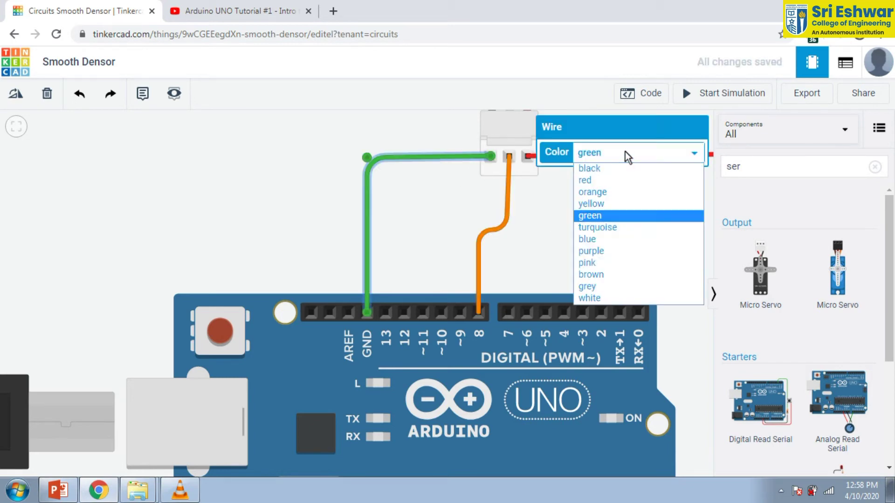
left_click(606, 168)
left_click(531, 233)
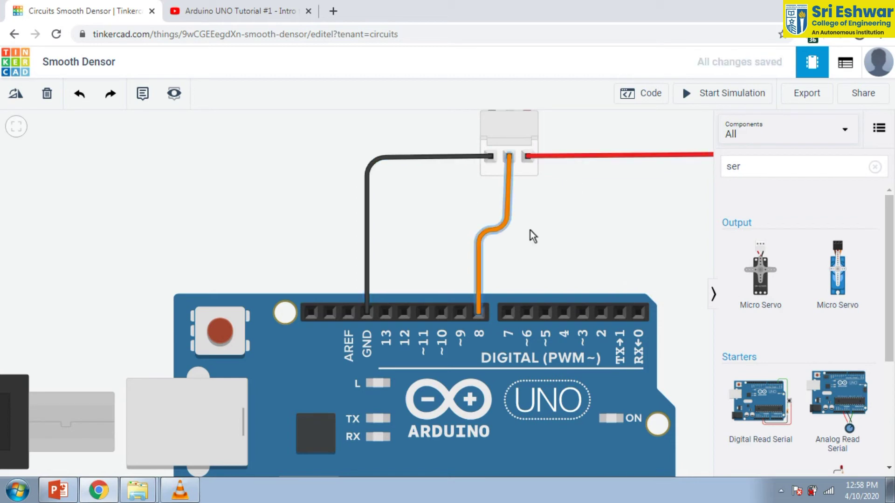
scroll(577, 220, "down", 2)
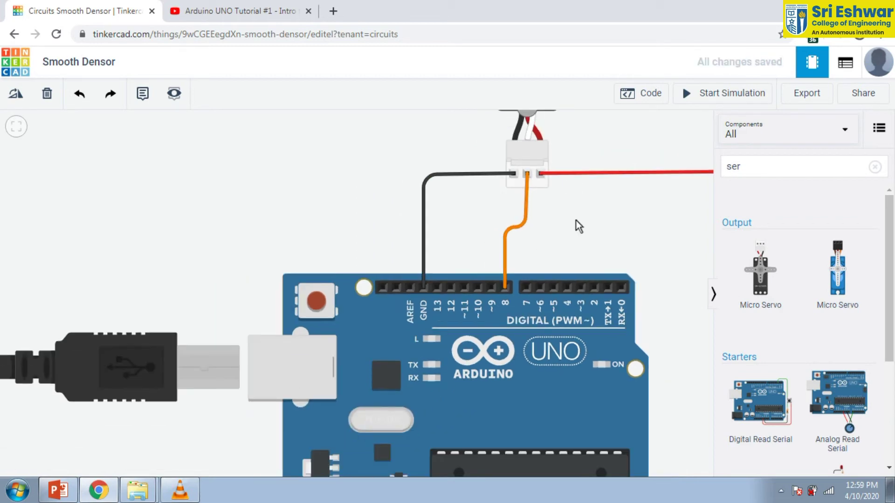
scroll(468, 205, "down", 3)
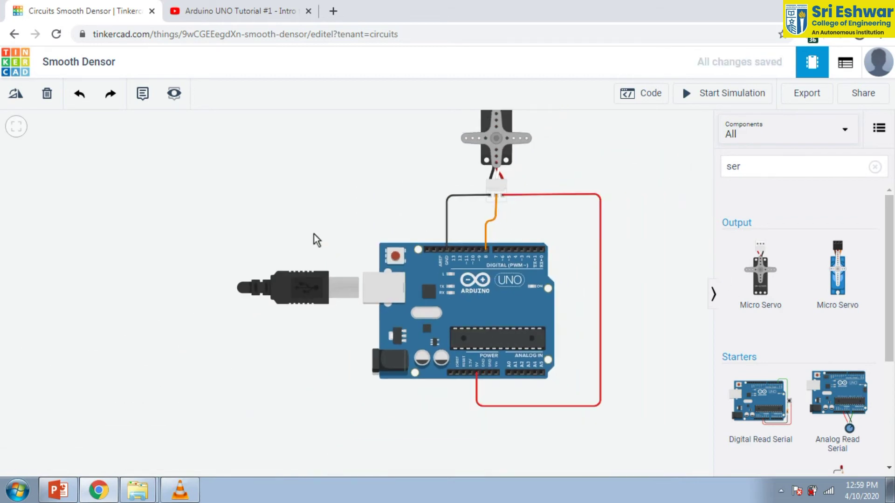
In the Blocks editor, trash the LED-blink script and add two 'rotate servo on pin' blocks.
scroll(279, 240, "down", 2)
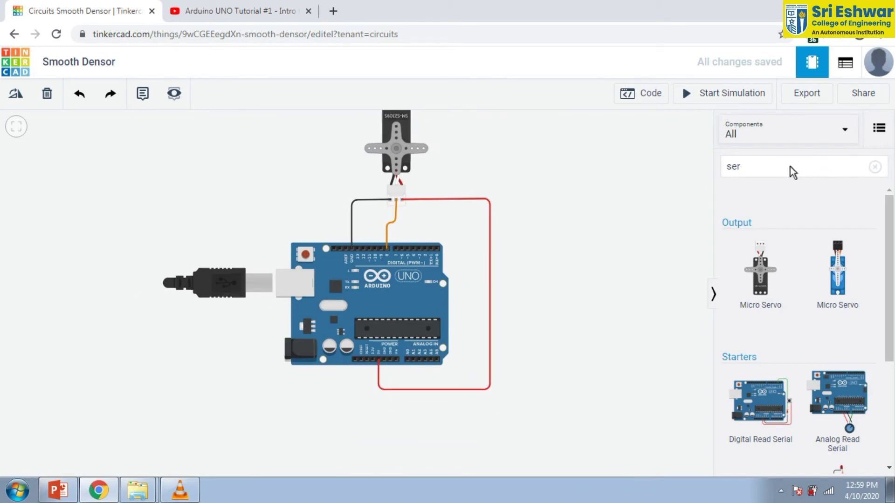
left_click(650, 96)
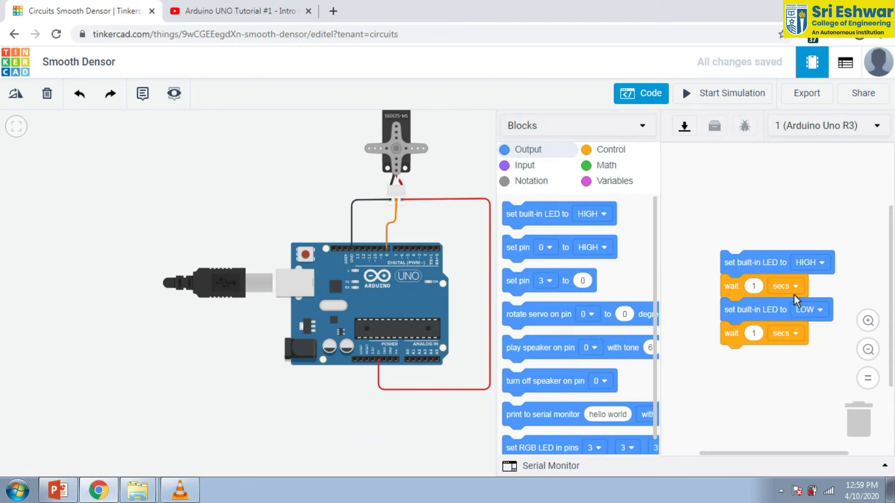
left_click_drag(763, 260, 870, 402)
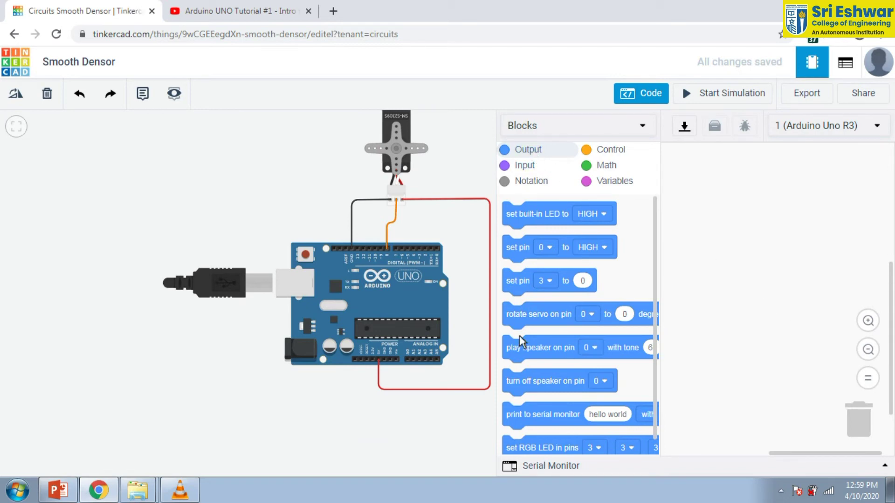
left_click_drag(549, 318, 728, 209)
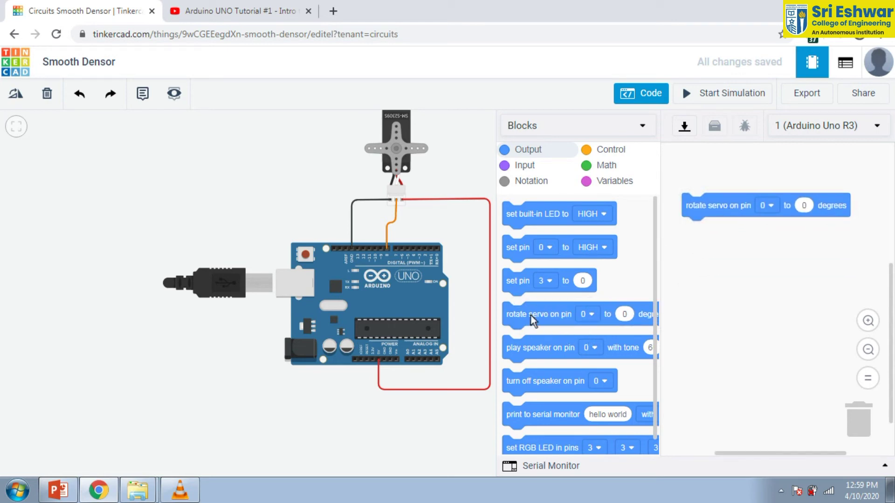
left_click_drag(531, 319, 708, 269)
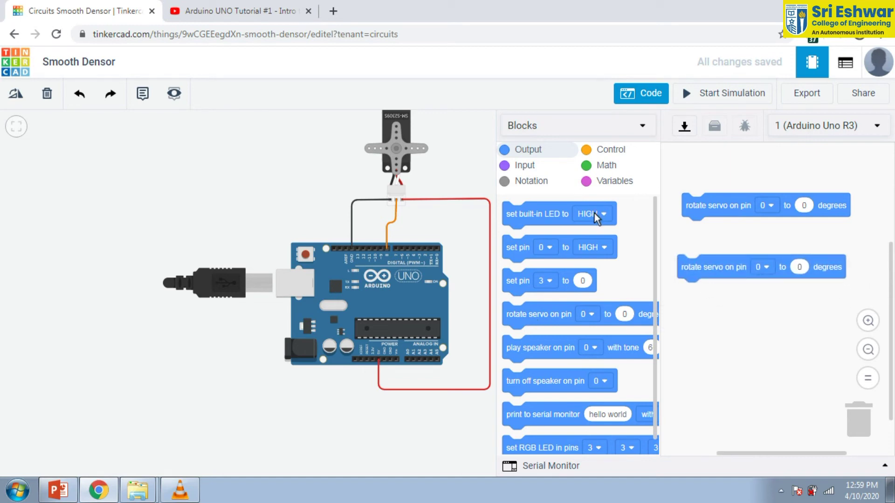
Add a 'wait 1 secs' block after each rotate block and snap them into one stack.
left_click(605, 150)
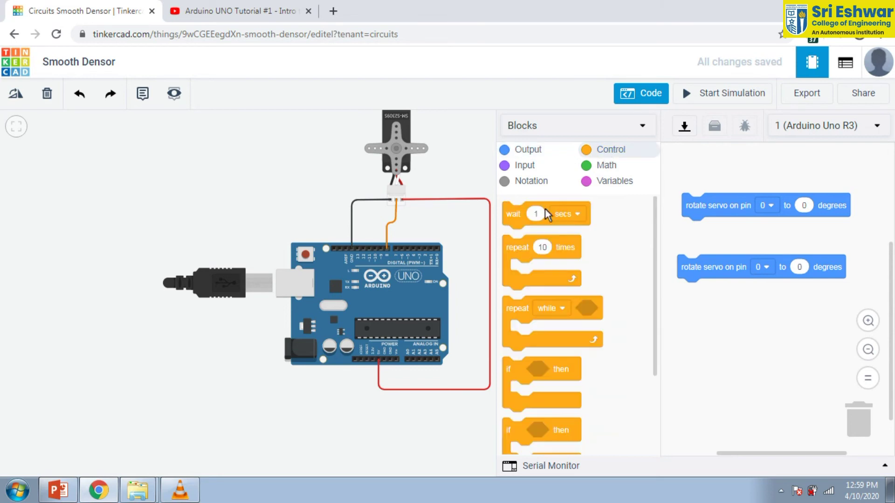
left_click_drag(518, 217, 698, 232)
left_click_drag(511, 210, 685, 294)
left_click_drag(685, 273, 693, 260)
scroll(785, 252, "up", 3)
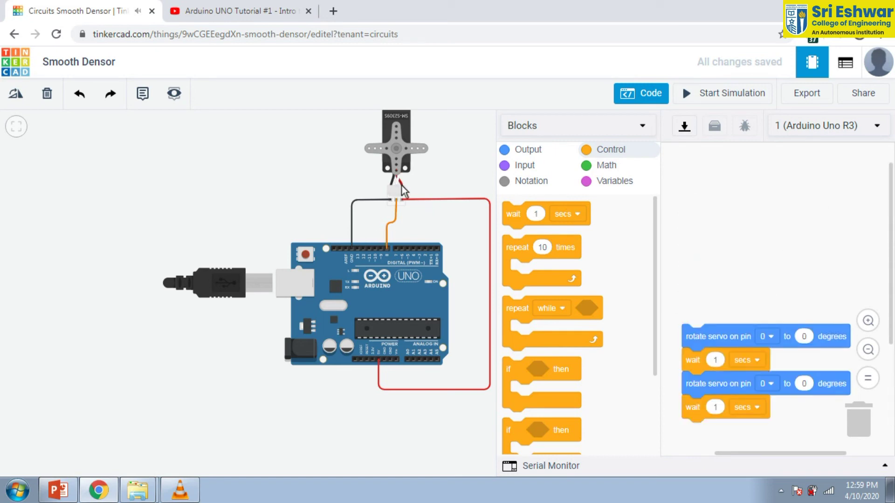
scroll(399, 228, "up", 5)
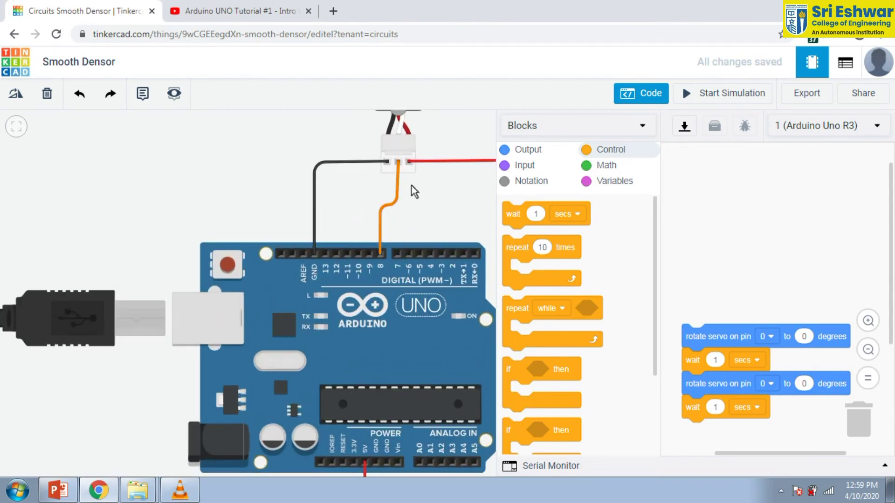
Set both rotate servo blocks to pin 8.
left_click(769, 336)
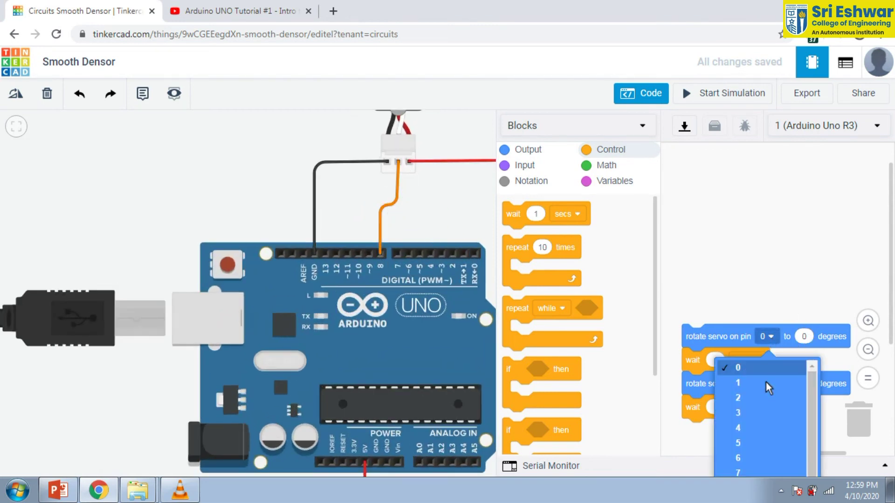
scroll(795, 185, "down", 3)
left_click(769, 206)
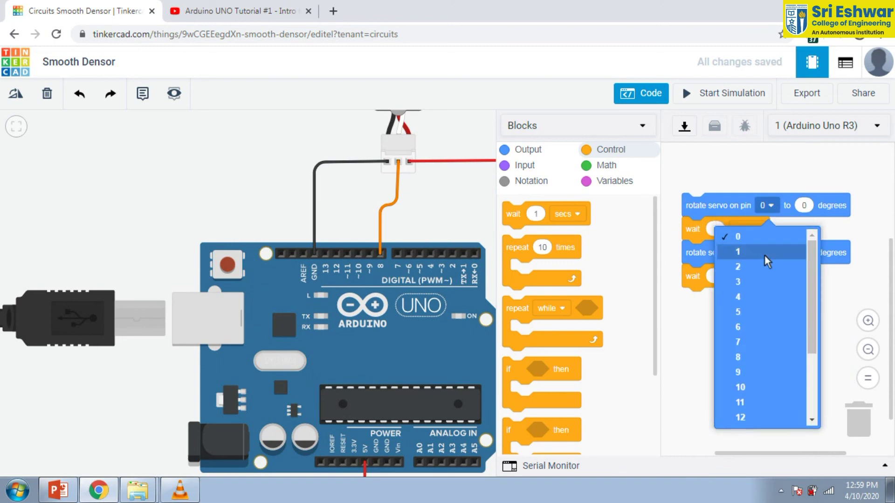
left_click(743, 361)
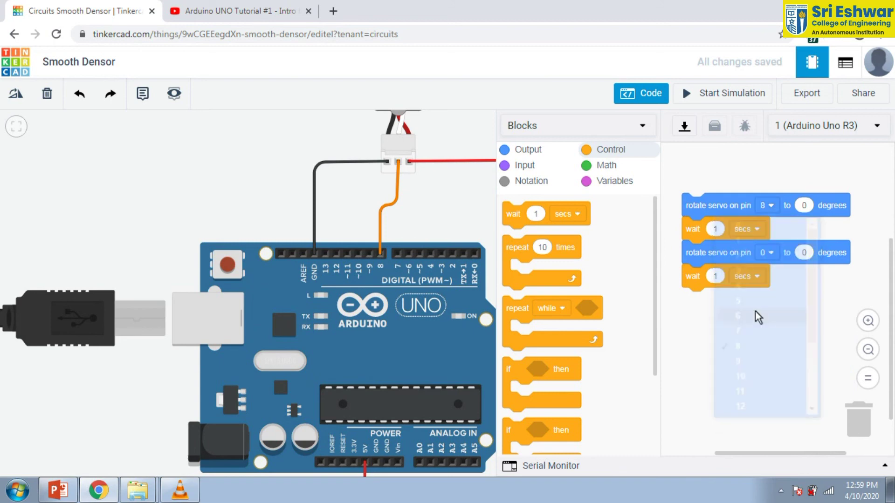
left_click(771, 253)
left_click(758, 405)
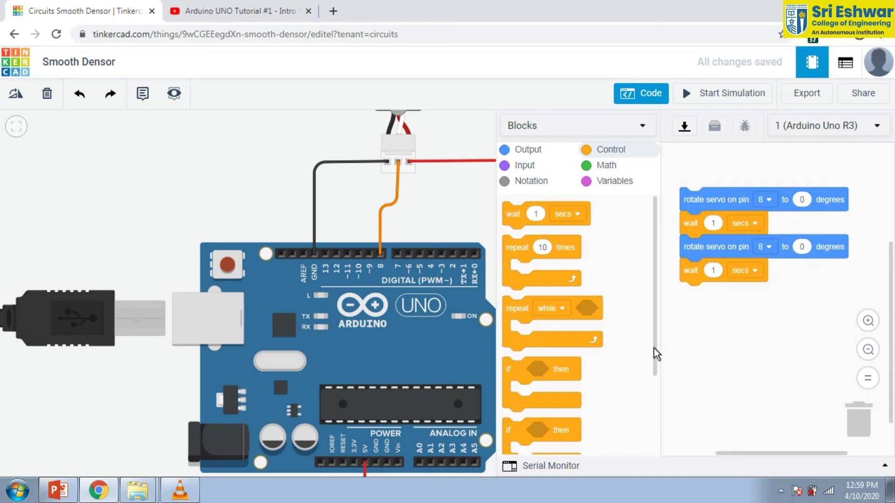
scroll(726, 319, "down", 1)
Shorten the first wait block to 0.2 seconds, then select the second wait's value.
scroll(754, 312, "up", 2)
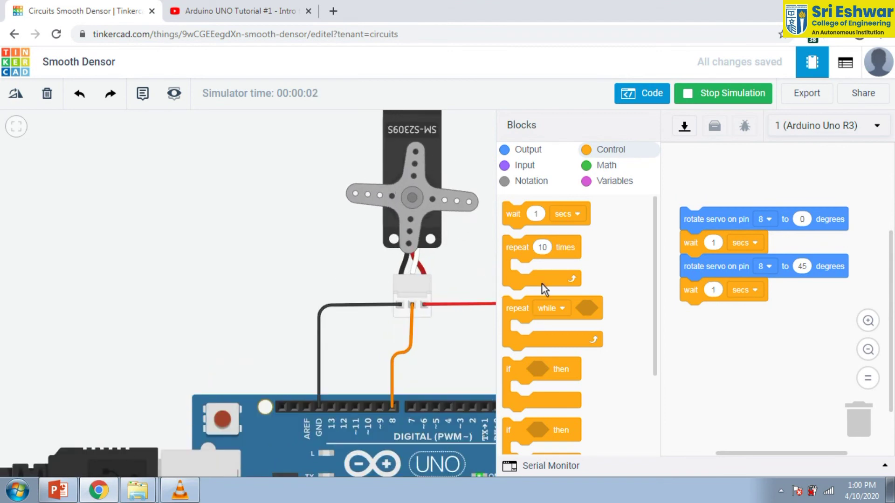
scroll(468, 201, "up", 5)
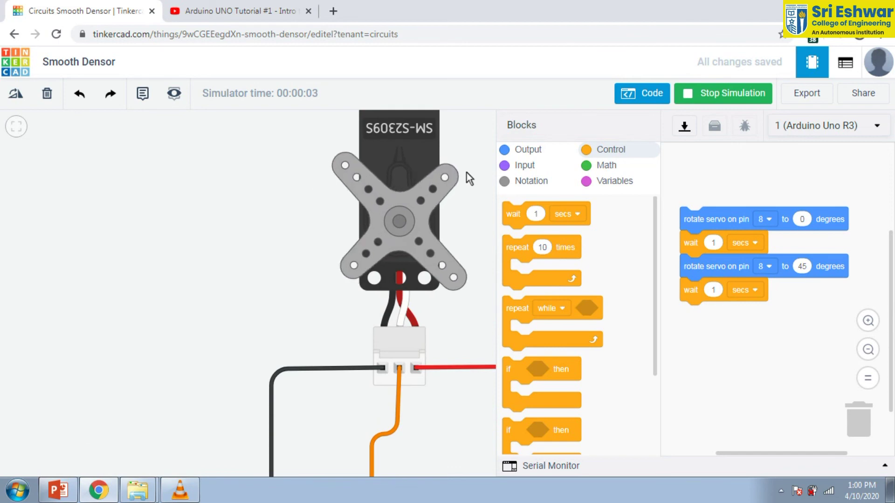
scroll(455, 151, "up", 2)
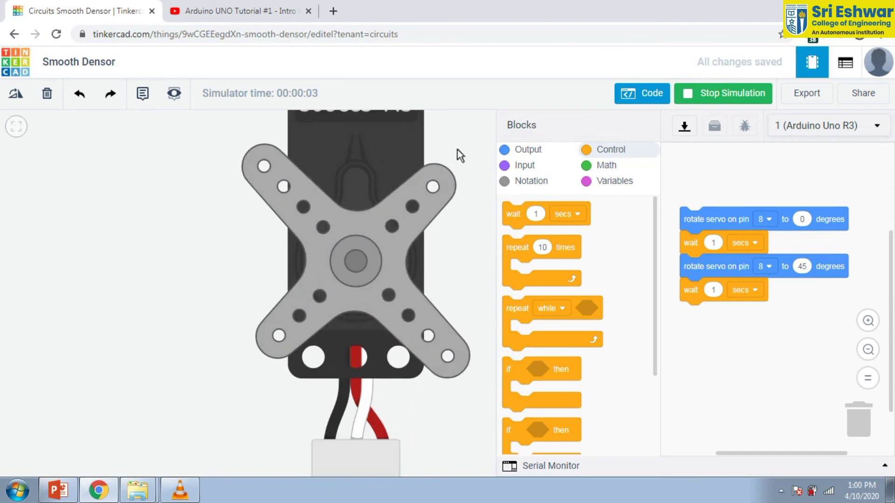
left_click(717, 244)
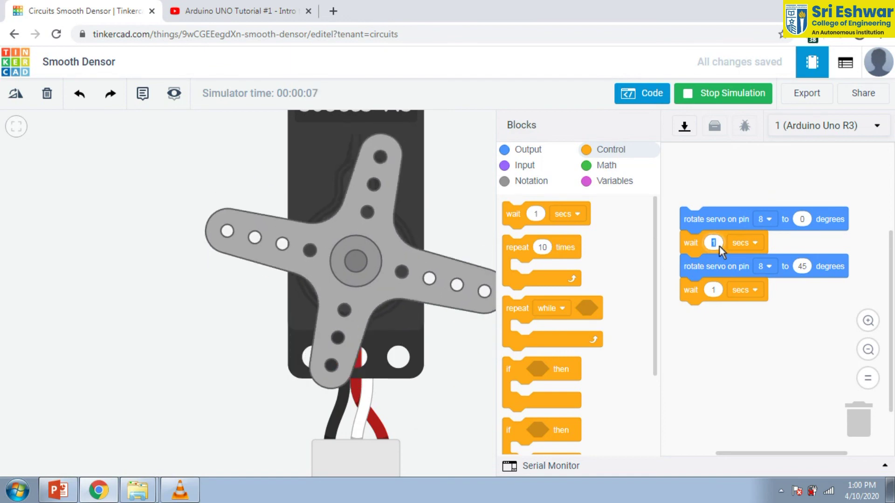
type("0.2")
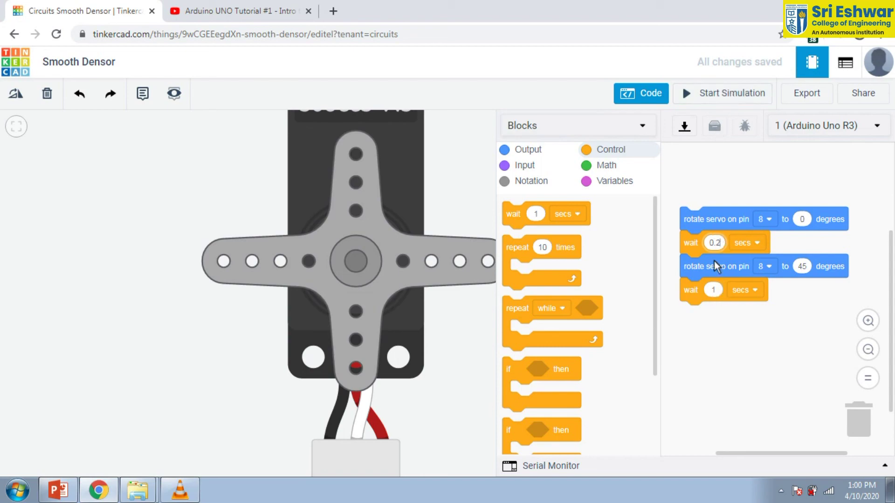
left_click(713, 290)
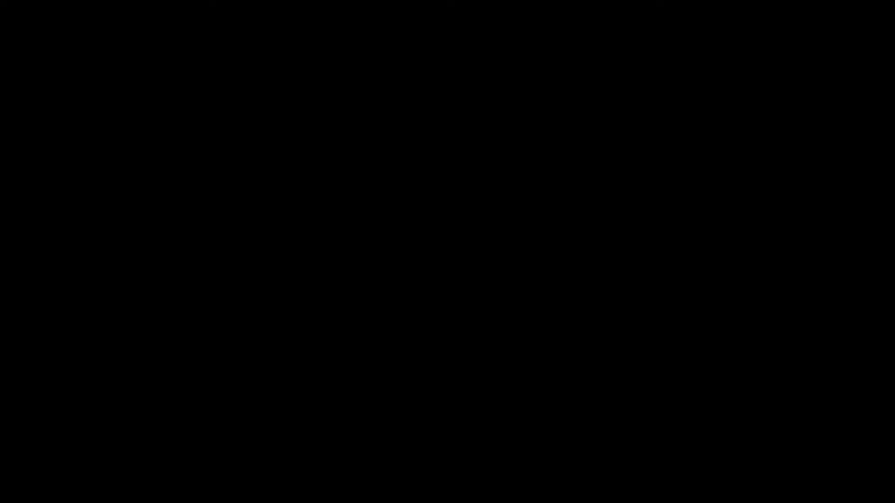